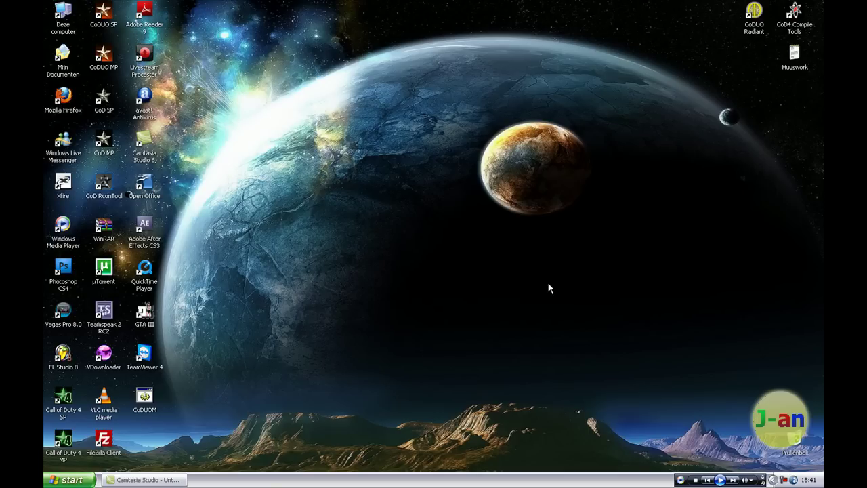
{"action": "left_click_drag", "start_coordinate": [634, 195], "coordinate": [488, 288]}
{"action": "left_click_drag", "start_coordinate": [634, 86], "coordinate": [453, 275]}
{"action": "left_click_drag", "start_coordinate": [609, 118], "coordinate": [470, 240]}
Open CoDUO Radiant, load the common texture set and choose the caulk texture
{"action": "double_click", "coordinate": [750, 34]}
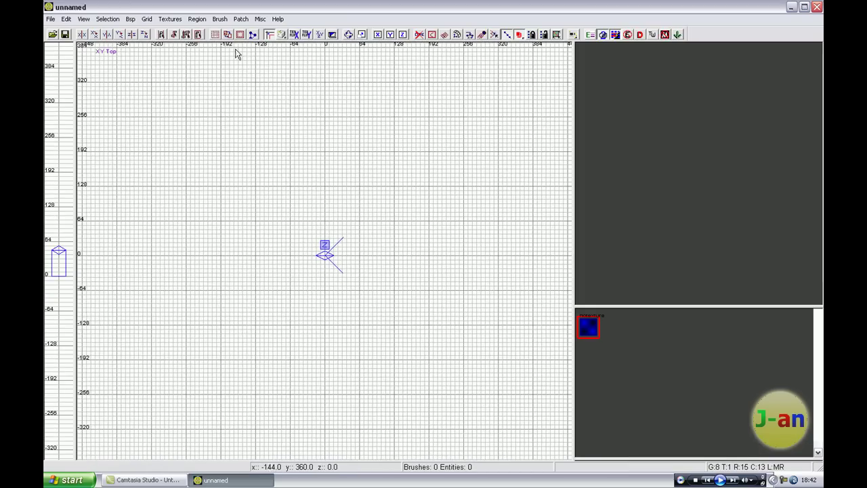
{"action": "left_click", "coordinate": [170, 19]}
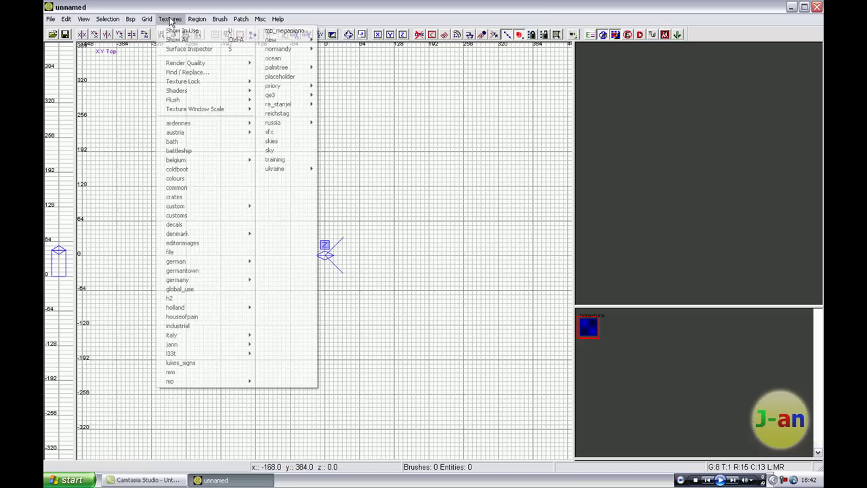
{"action": "mouse_move", "coordinate": [226, 137]}
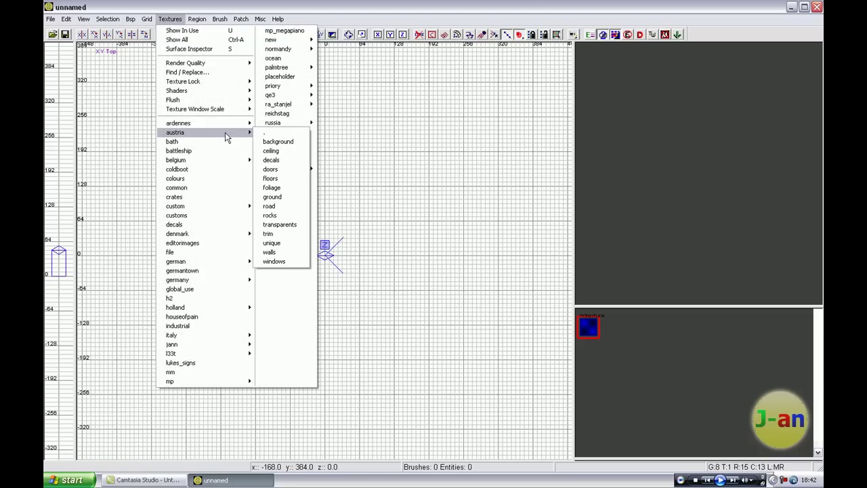
{"action": "left_click", "coordinate": [240, 195]}
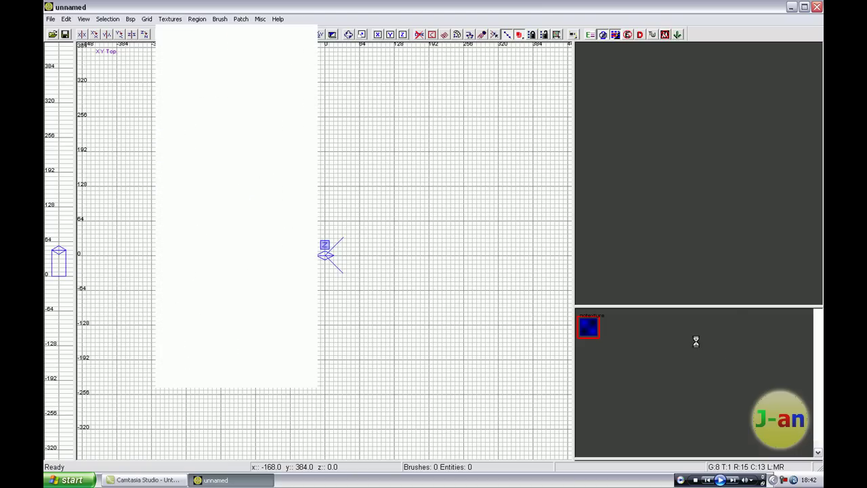
{"action": "left_click_drag", "start_coordinate": [817, 321], "coordinate": [817, 388]}
{"action": "left_click", "coordinate": [745, 358]}
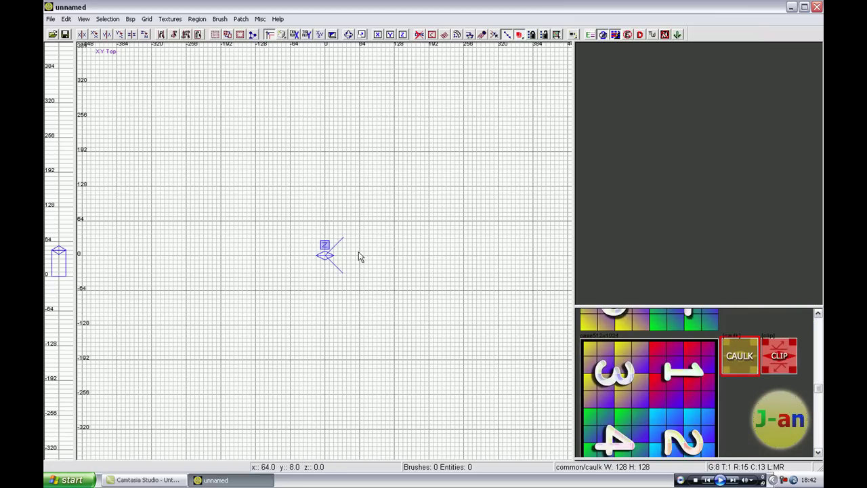
Draw a 256 by 256 unit caulk brush centred on the origin in the XY top view
{"action": "scroll", "coordinate": [371, 243], "scroll_direction": "down", "scroll_amount": 2}
{"action": "right_click_drag", "start_coordinate": [358, 239], "coordinate": [347, 224]}
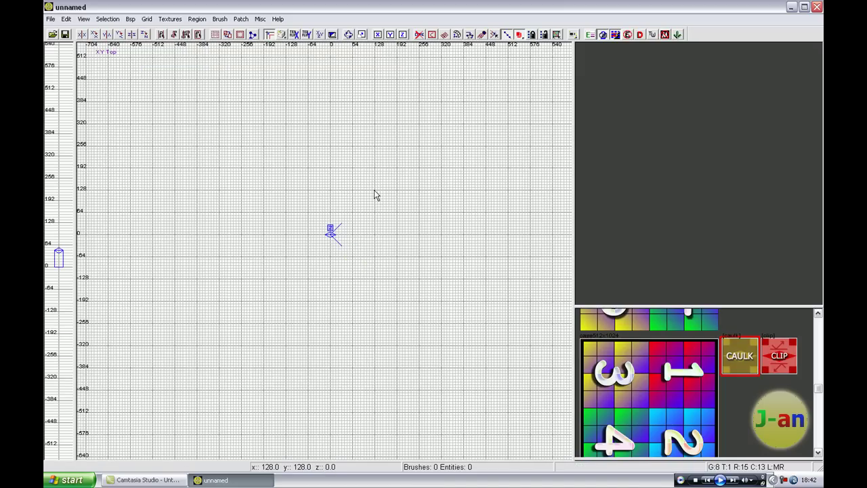
{"action": "mouse_move", "coordinate": [374, 190]}
{"action": "left_mouse_down"}
{"action": "mouse_move", "coordinate": [281, 266]}
{"action": "mouse_move", "coordinate": [287, 285]}
{"action": "left_mouse_up"}
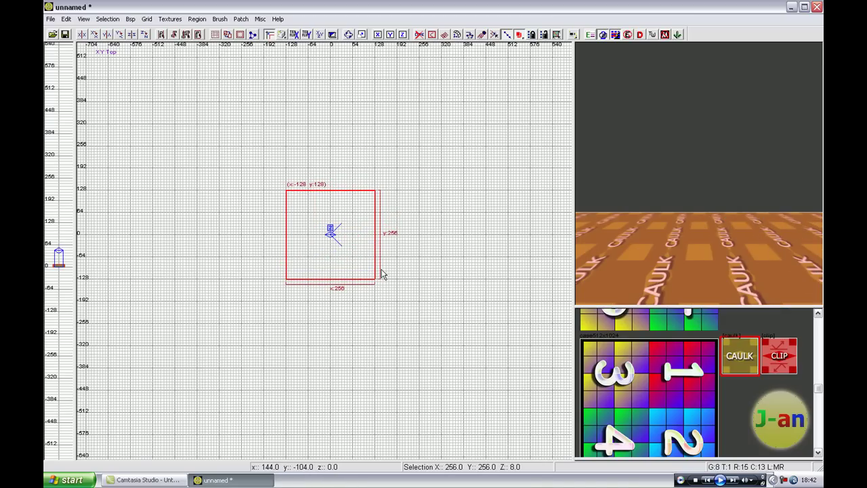
Stretch the brush upward in the XZ front view to a height of 512 units and return to the XY top view
{"action": "key", "text": "ctrl+Tab"}
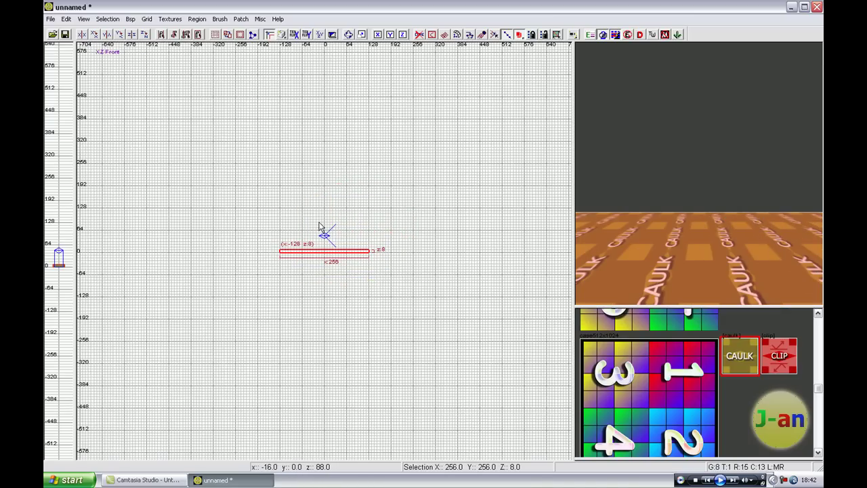
{"action": "right_click_drag", "start_coordinate": [319, 224], "coordinate": [320, 248]}
{"action": "left_click_drag", "start_coordinate": [320, 248], "coordinate": [321, 110]}
{"action": "key", "text": "ctrl+Tab"}
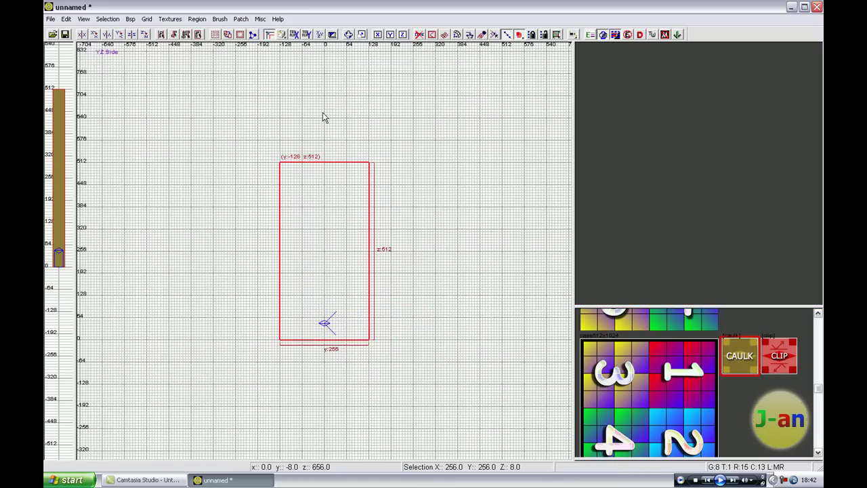
{"action": "key", "text": "ctrl+Tab"}
Examine the tall caulk brush from outside and above in the 3D camera view
{"action": "scroll", "coordinate": [348, 164], "scroll_direction": "down", "scroll_amount": 2}
{"action": "scroll", "coordinate": [347, 164], "scroll_direction": "up", "scroll_amount": 1}
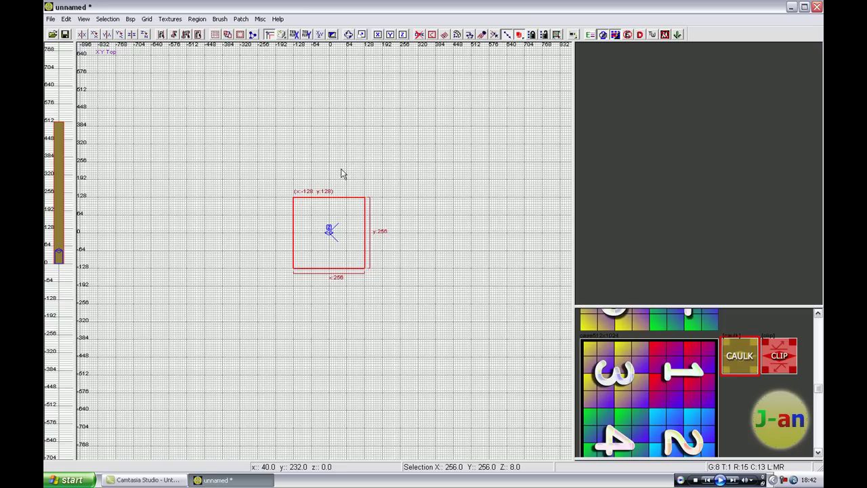
{"action": "key", "text": "Down"}
{"action": "right_click", "coordinate": [642, 167]}
{"action": "key", "text": "d"}
{"action": "key", "text": "d"}
{"action": "key", "text": "d"}
{"action": "key", "text": "d"}
{"action": "key", "text": "d"}
{"action": "key", "text": "d"}
{"action": "key", "text": "d"}
{"action": "key", "text": "d"}
{"action": "key", "text": "d"}
{"action": "key", "text": "d"}
{"action": "key", "text": "d"}
{"action": "key", "text": "d"}
{"action": "key", "text": "d"}
{"action": "key", "text": "d"}
{"action": "key", "text": "d"}
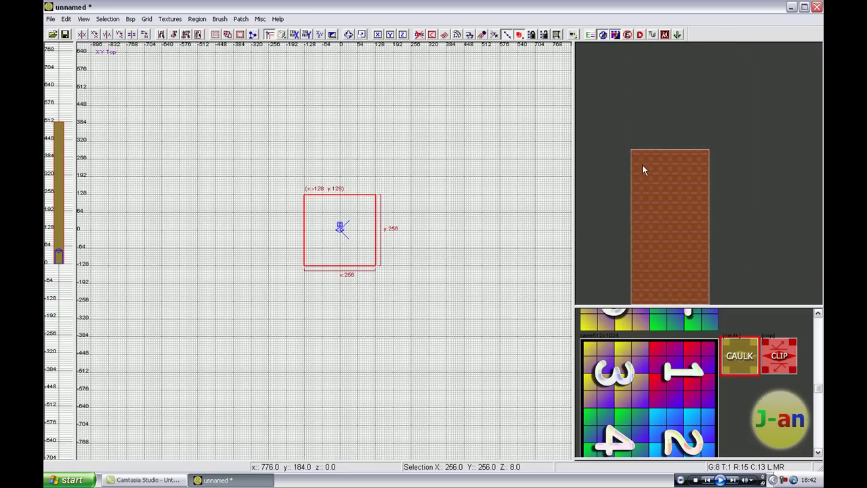
{"action": "key", "text": "z"}
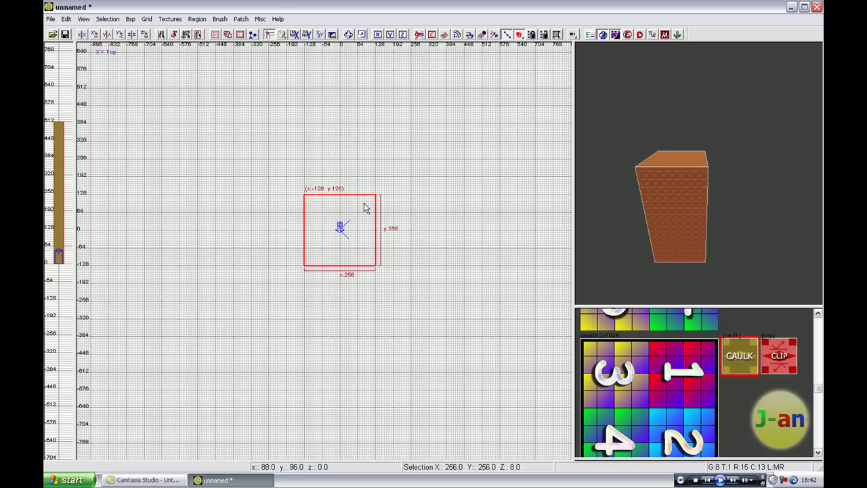
Check where the Cylinder patch command is located in CoDUO Radiant and in the level editor of the CoD4 Compile Tools
{"action": "left_click", "coordinate": [241, 21]}
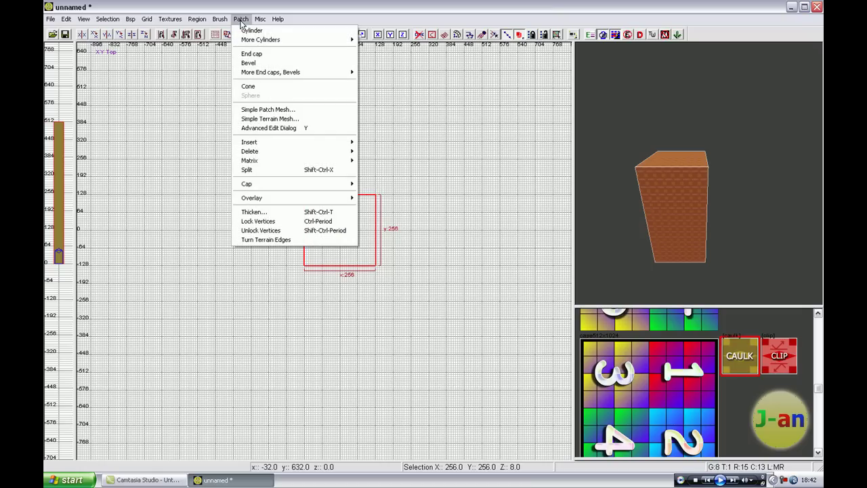
{"action": "left_click", "coordinate": [271, 31]}
{"action": "left_click", "coordinate": [791, 8]}
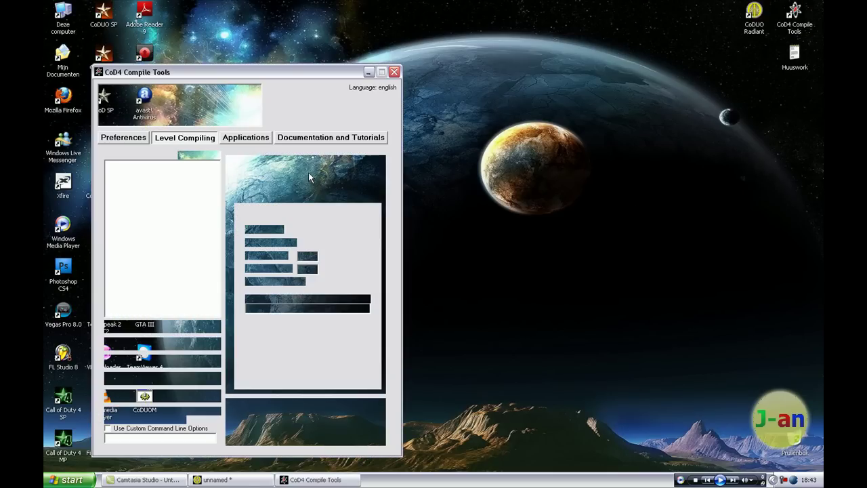
{"action": "left_click", "coordinate": [227, 139]}
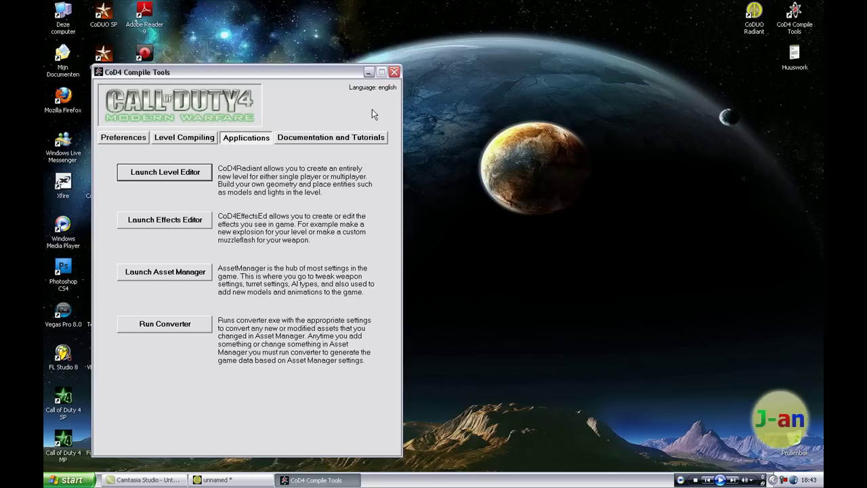
{"action": "left_click", "coordinate": [368, 72]}
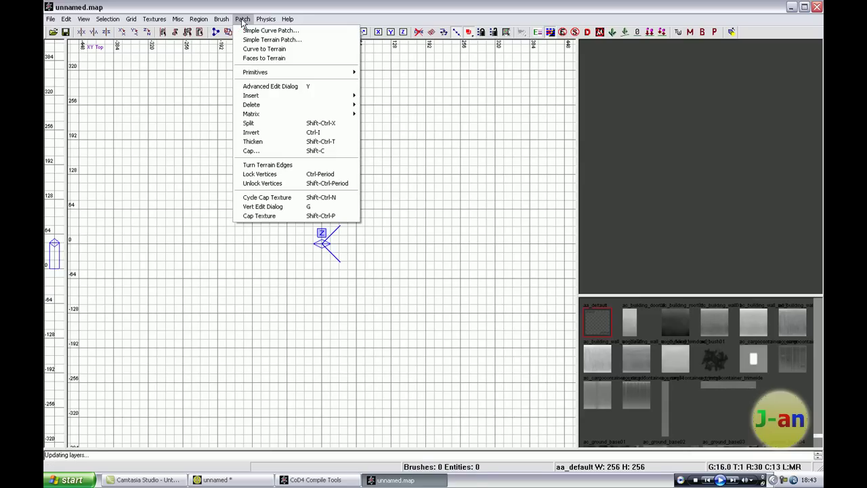
{"action": "mouse_move", "coordinate": [249, 76]}
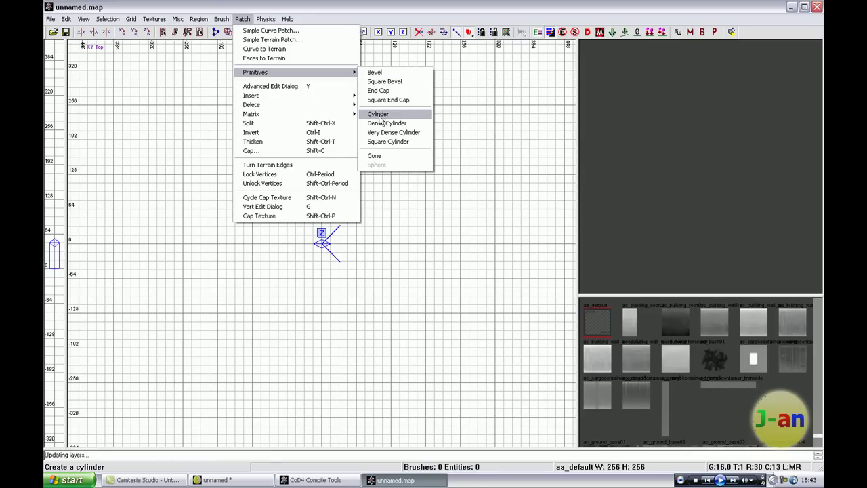
{"action": "left_click", "coordinate": [816, 7]}
{"action": "left_click_drag", "start_coordinate": [520, 208], "coordinate": [477, 315]}
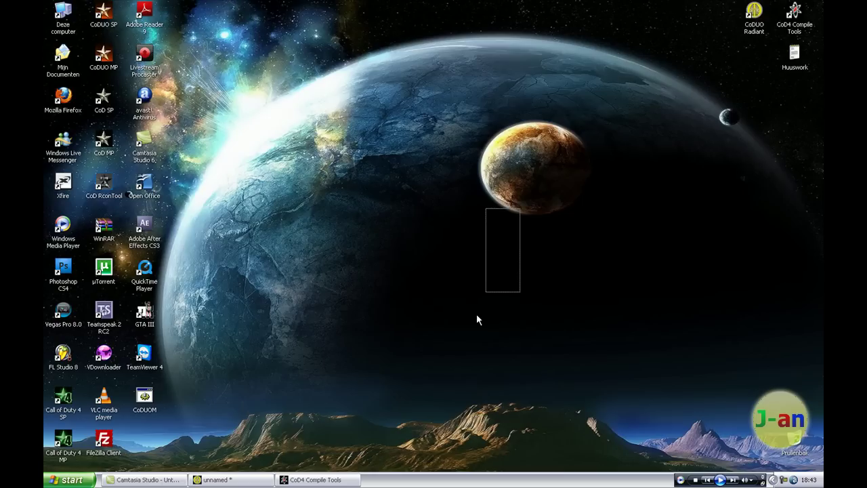
Switch back to CoDUO Radiant and convert the tall caulk brush into a Cylinder patch
{"action": "left_click", "coordinate": [217, 479]}
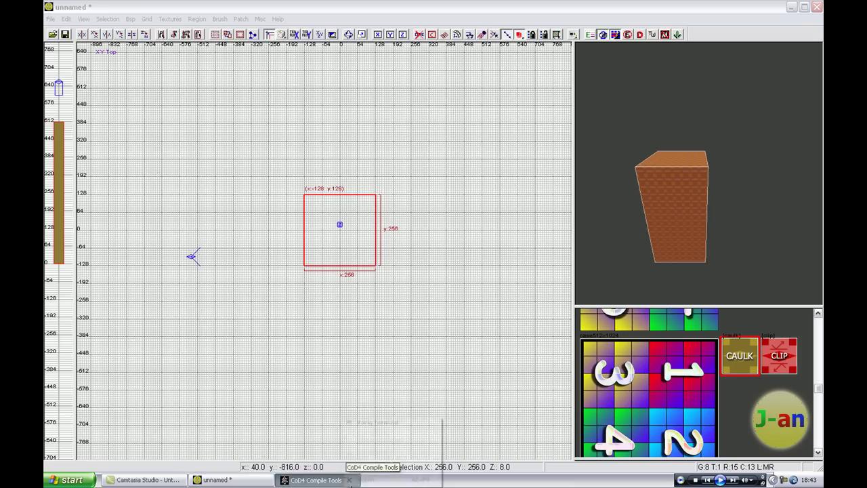
{"action": "right_click_drag", "start_coordinate": [332, 186], "coordinate": [315, 202]}
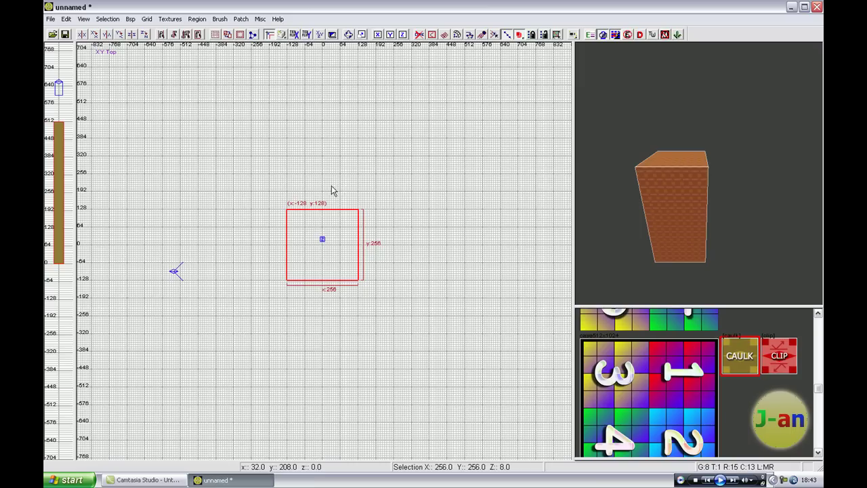
{"action": "right_click", "coordinate": [699, 206]}
{"action": "key", "text": "Up"}
{"action": "right_click", "coordinate": [700, 207]}
{"action": "left_click", "coordinate": [726, 343]}
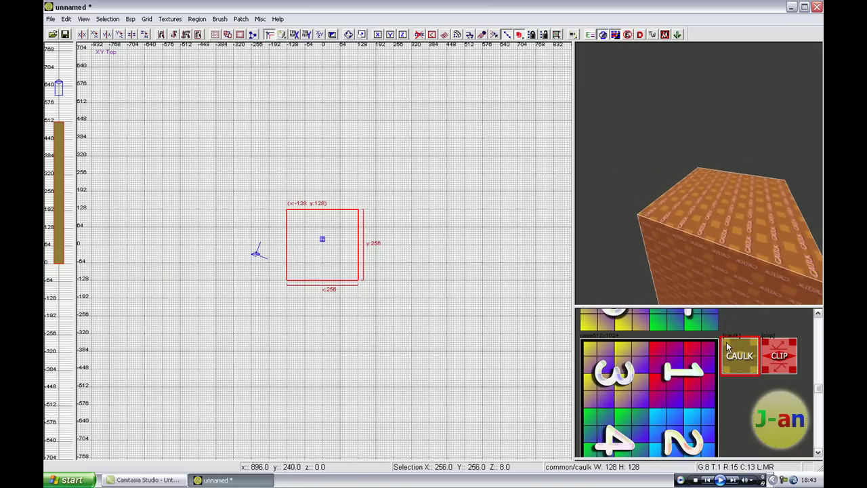
{"action": "right_click_drag", "start_coordinate": [709, 187], "coordinate": [687, 216]}
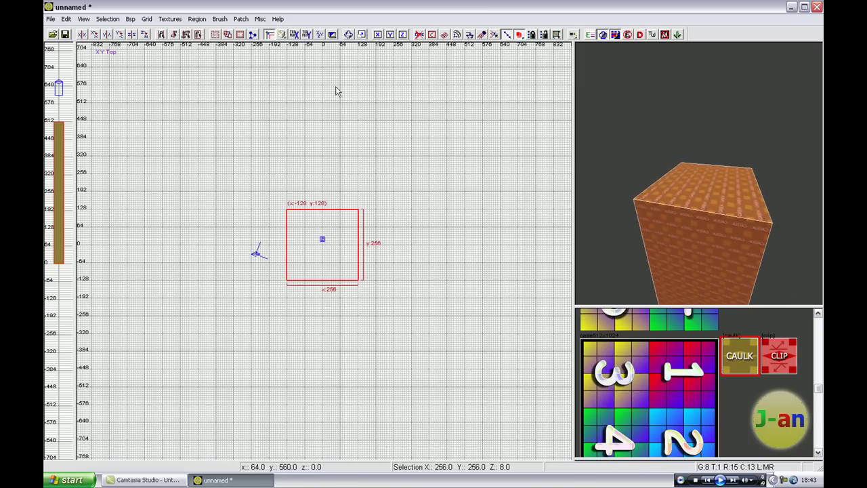
{"action": "left_click", "coordinate": [240, 19]}
{"action": "left_click", "coordinate": [248, 31]}
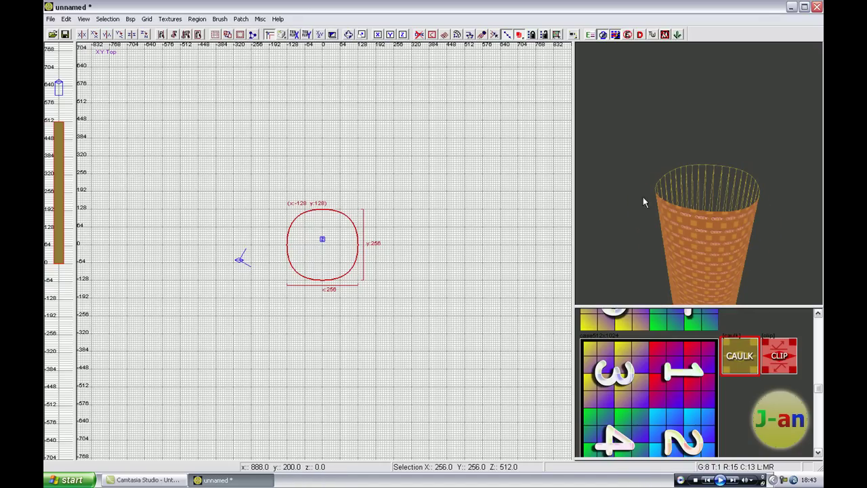
Try the CAP, Set and Fit texture mappings on the cylinder in the Surface inspector, apply Natural, and deselect the cylinder
{"action": "right_click", "coordinate": [714, 228]}
{"action": "key", "text": "Up"}
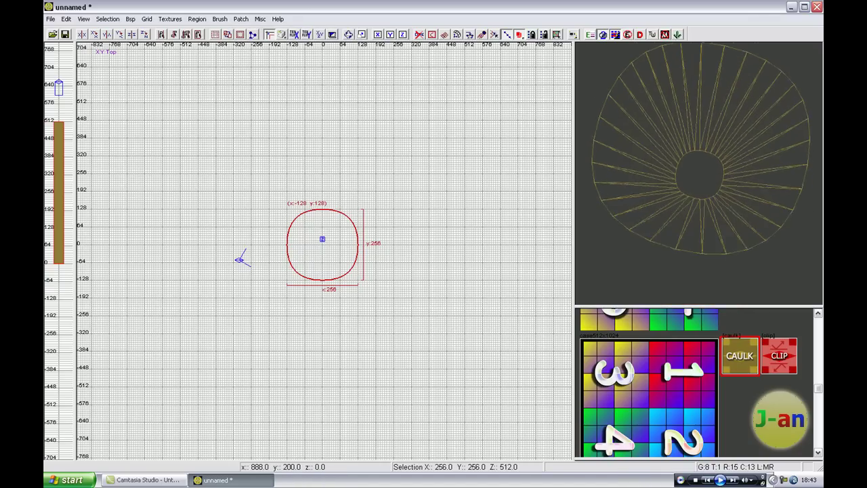
{"action": "right_click", "coordinate": [713, 225]}
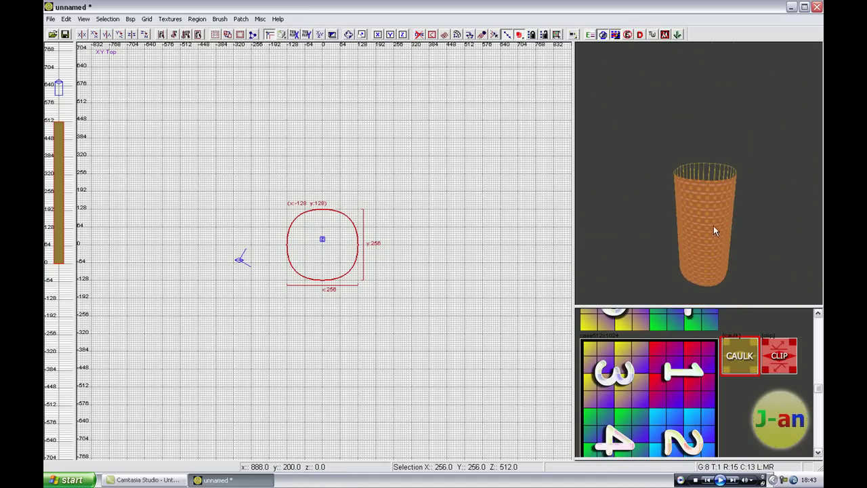
{"action": "key", "text": "s"}
{"action": "left_click", "coordinate": [450, 301]}
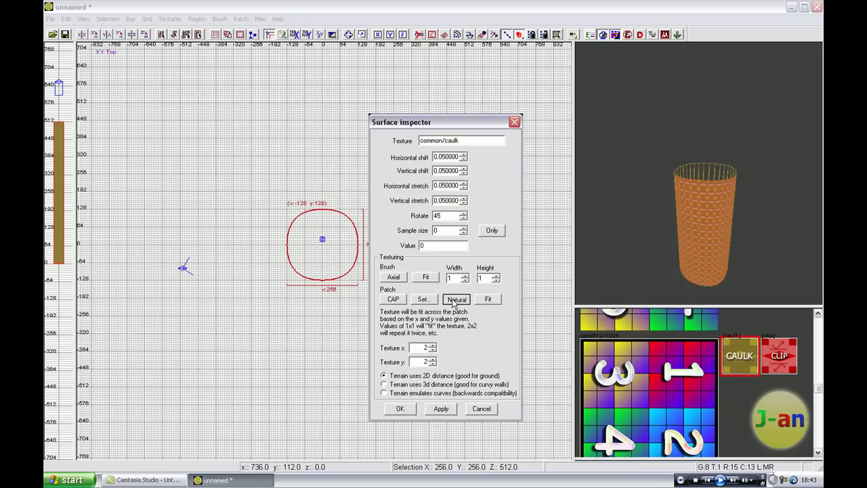
{"action": "left_click", "coordinate": [392, 299]}
{"action": "left_click", "coordinate": [423, 299]}
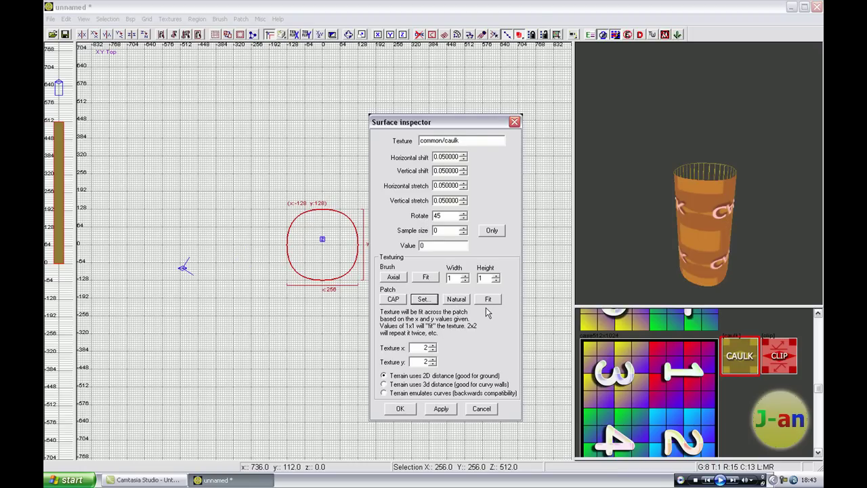
{"action": "left_click", "coordinate": [488, 299]}
{"action": "left_click", "coordinate": [456, 300]}
{"action": "left_click", "coordinate": [406, 407]}
{"action": "key", "text": "Escape"}
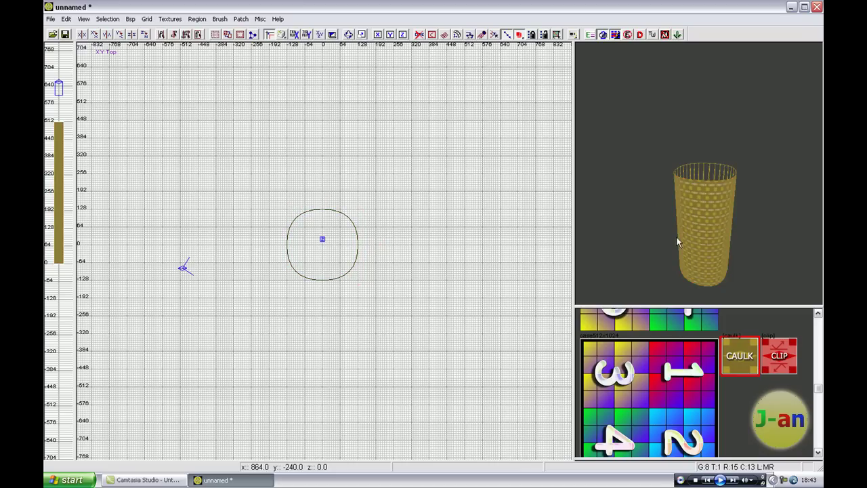
Select the cylinder patch and close its open ends with a Normal cap
{"action": "right_click_drag", "start_coordinate": [678, 240], "coordinate": [713, 251]}
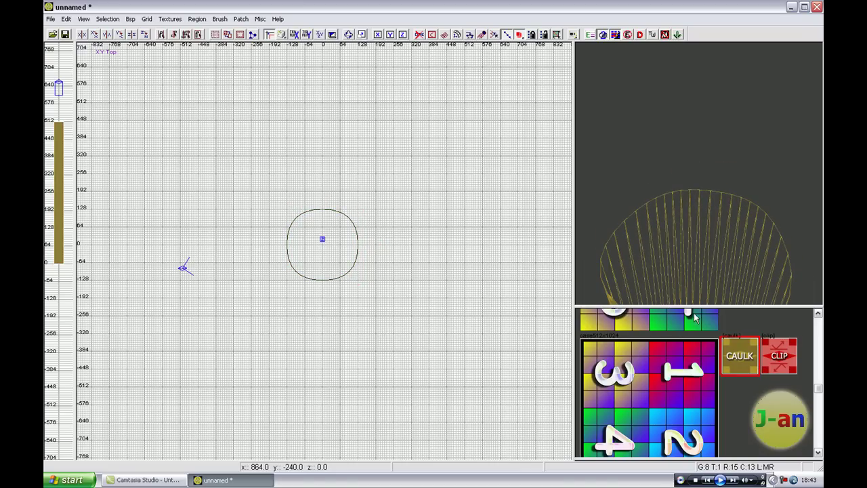
{"action": "right_click", "coordinate": [660, 237]}
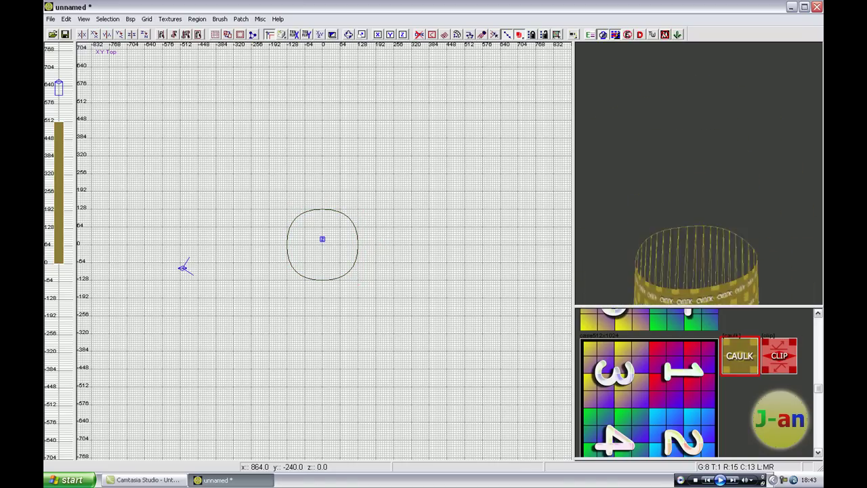
{"action": "key", "text": "Up"}
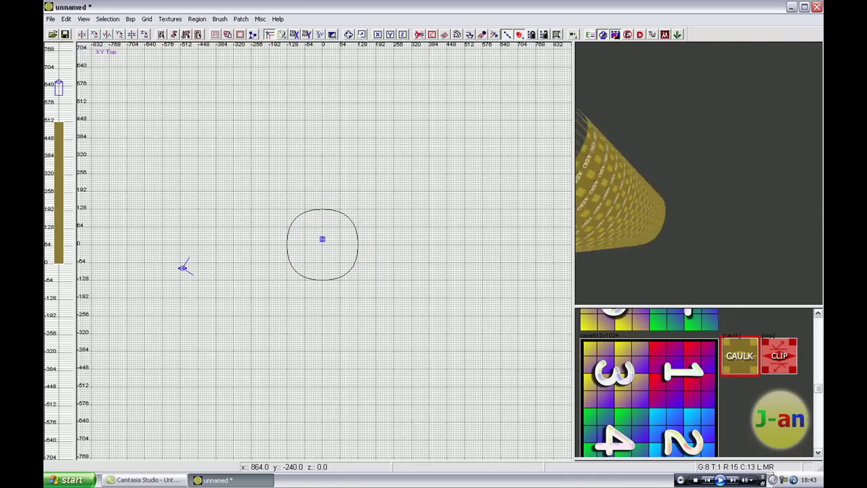
{"action": "key", "text": "Up"}
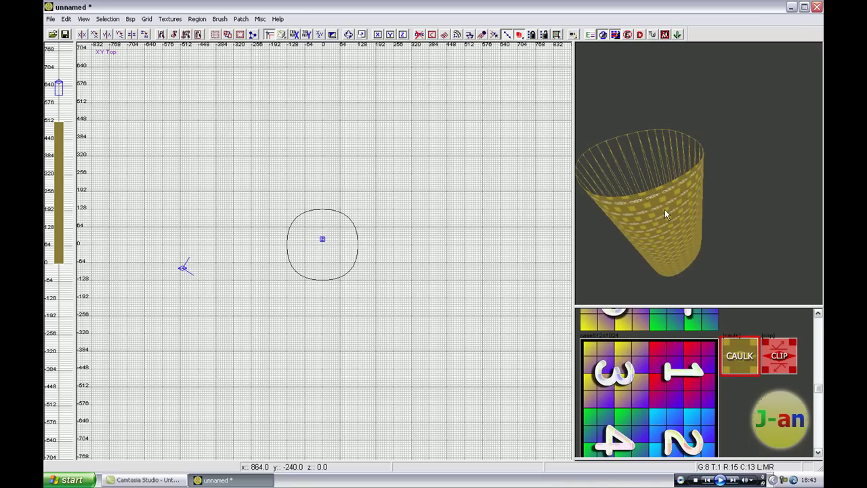
{"action": "left_click", "coordinate": [673, 206], "text": "shift"}
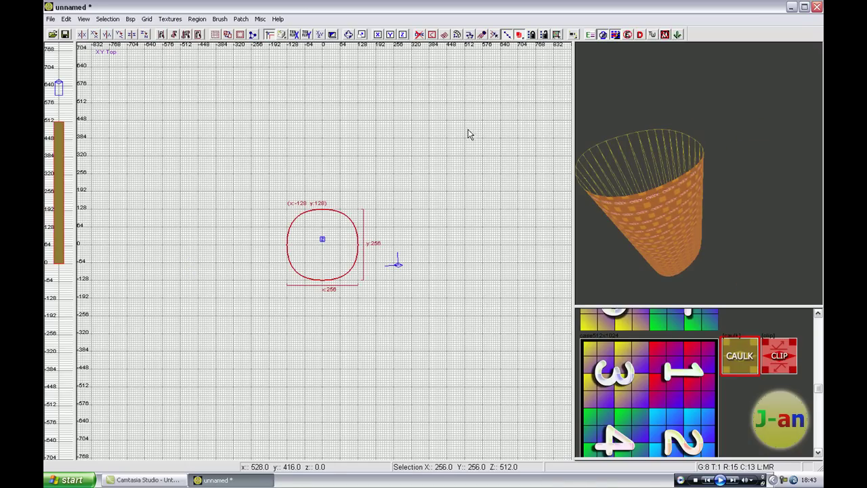
{"action": "left_click", "coordinate": [241, 20]}
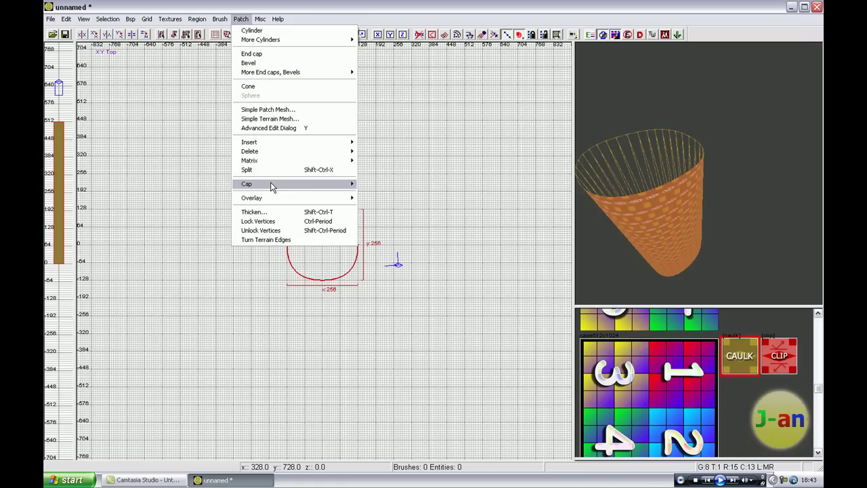
{"action": "mouse_move", "coordinate": [269, 189]}
{"action": "left_click", "coordinate": [375, 183]}
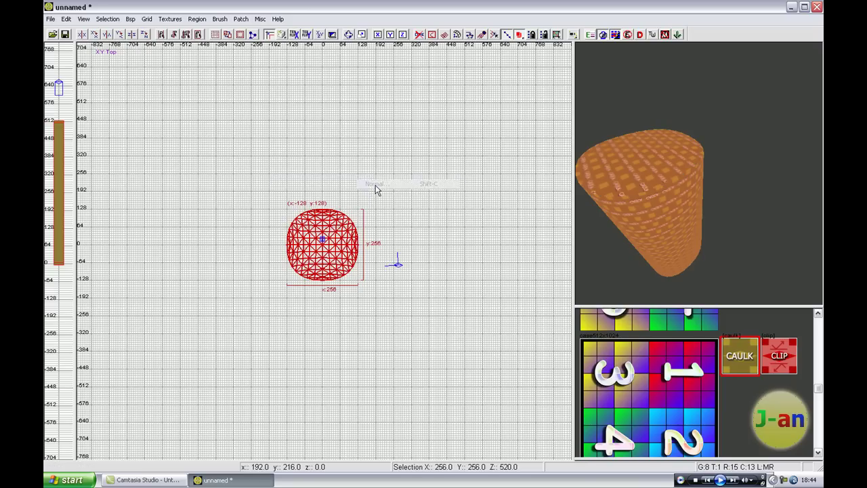
Deselect the patches and inspect the capped cylinder's ends and sides in the 3D view
{"action": "right_click", "coordinate": [610, 181]}
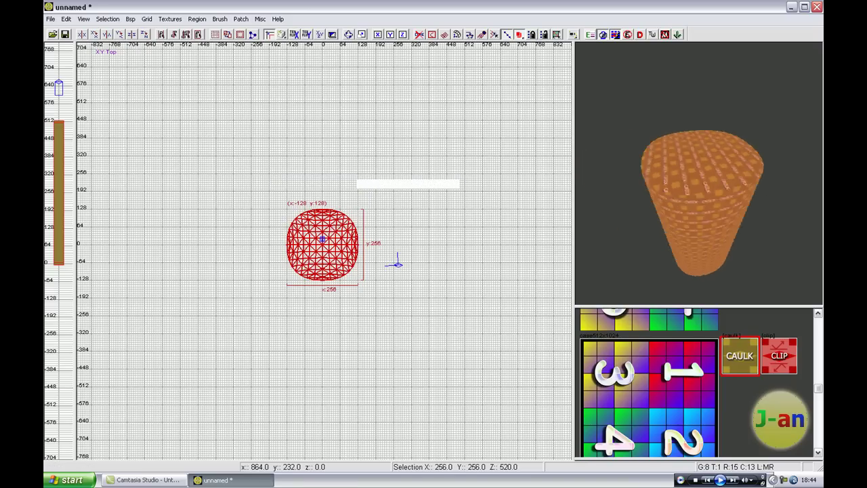
{"action": "key", "text": "Up"}
{"action": "key", "text": "Escape"}
{"action": "key", "text": "Down"}
{"action": "key", "text": "Up"}
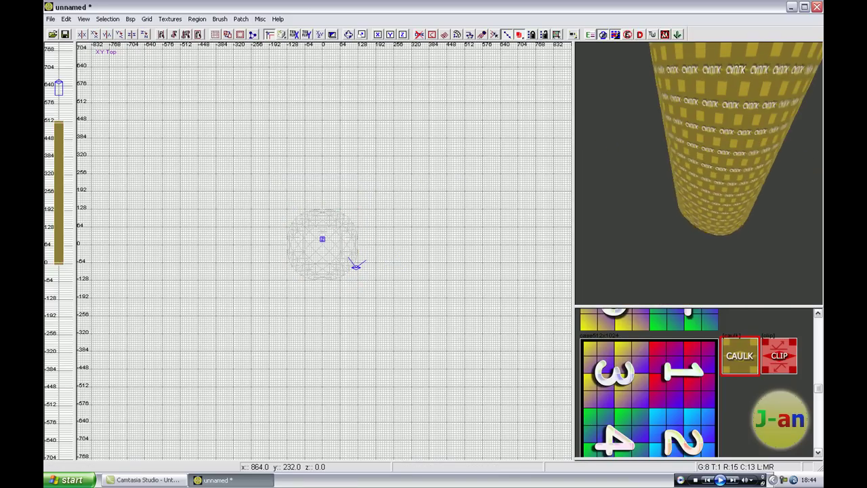
{"action": "key", "text": "Up"}
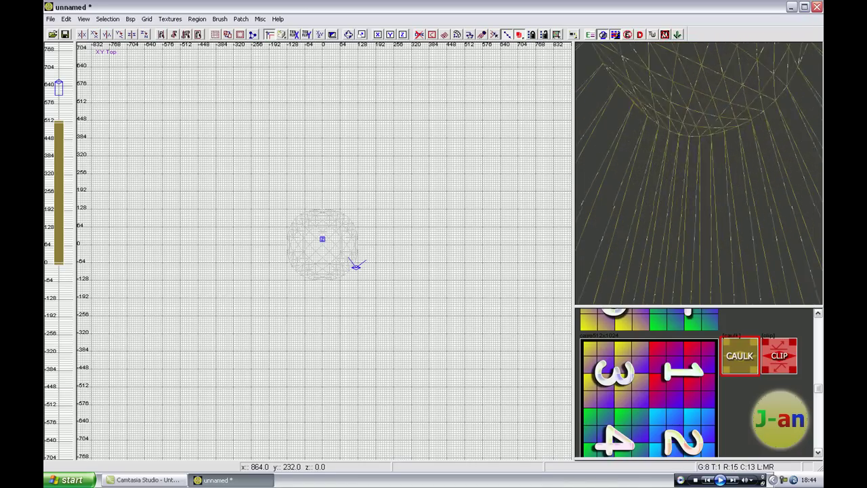
{"action": "key", "text": "Up"}
{"action": "key", "text": "Down"}
{"action": "key", "text": "Down"}
{"action": "key", "text": "Down"}
{"action": "key", "text": "Down"}
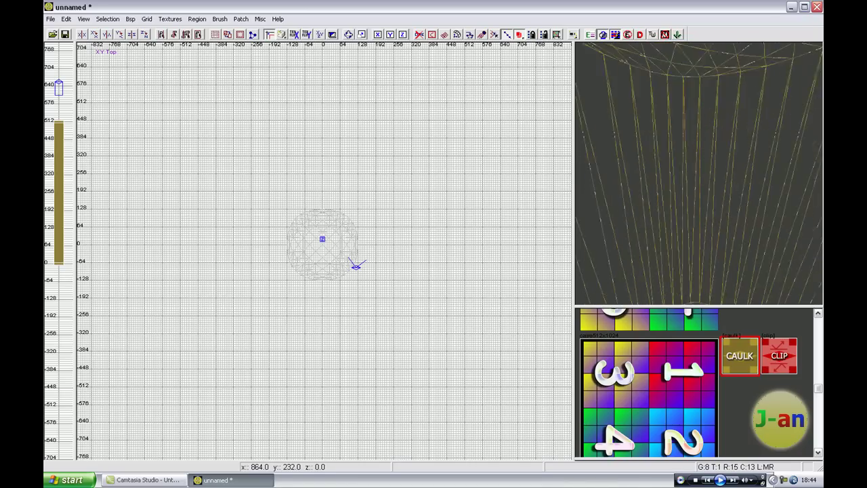
{"action": "key", "text": "Up"}
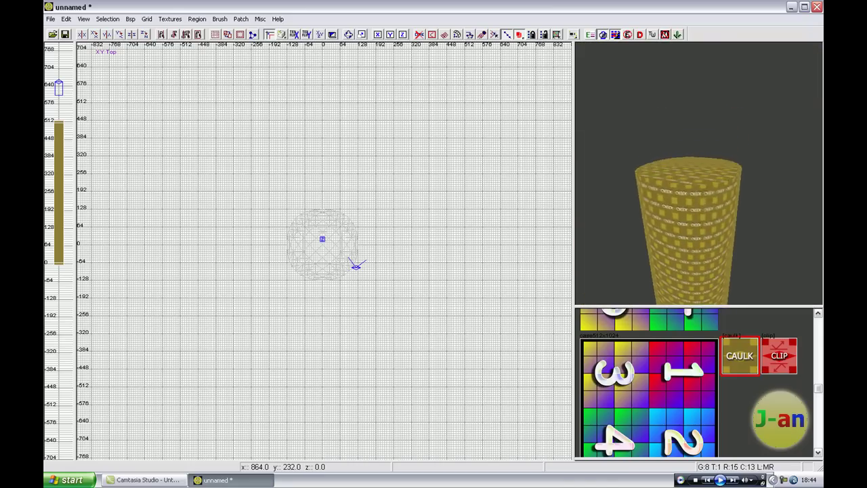
{"action": "key", "text": "Down"}
{"action": "right_click", "coordinate": [757, 205]}
{"action": "right_click", "coordinate": [757, 205]}
{"action": "key", "text": "Up"}
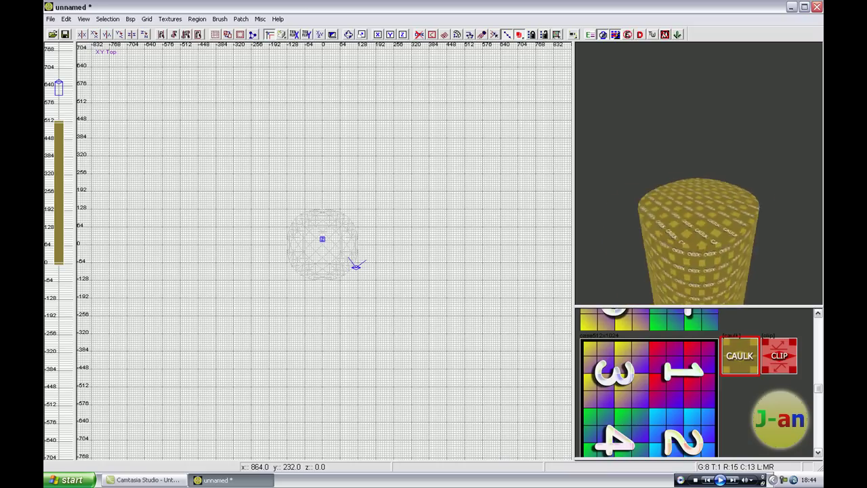
{"action": "key", "text": "Down"}
{"action": "right_click", "coordinate": [762, 204]}
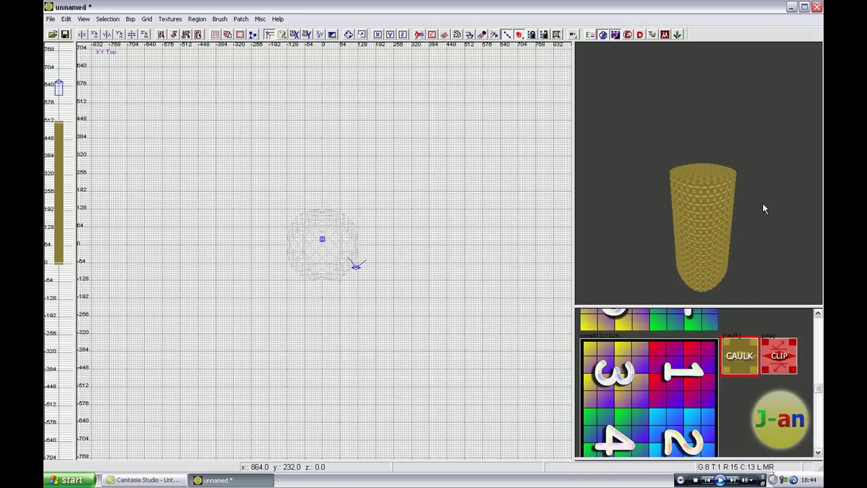
Select the cylinder's side patch, load the global_use textures, and apply the light brick@extwall texture to it
{"action": "left_click", "coordinate": [700, 208], "text": "shift"}
{"action": "left_click", "coordinate": [170, 19]}
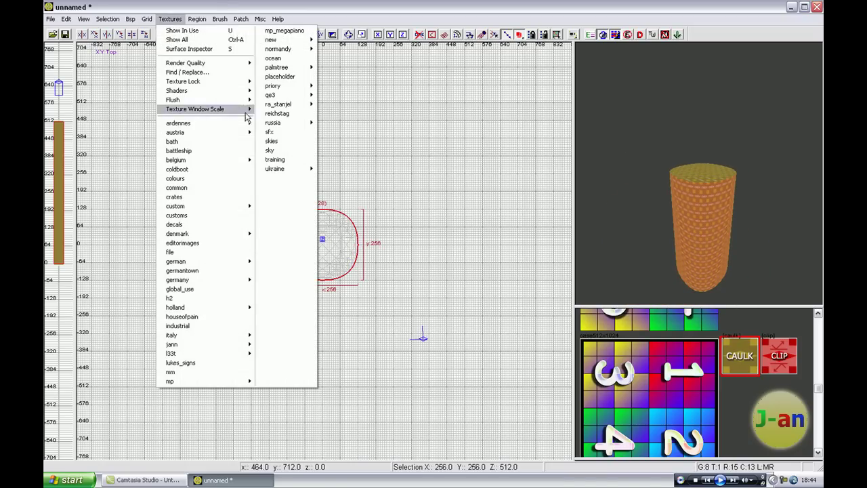
{"action": "left_click", "coordinate": [193, 289]}
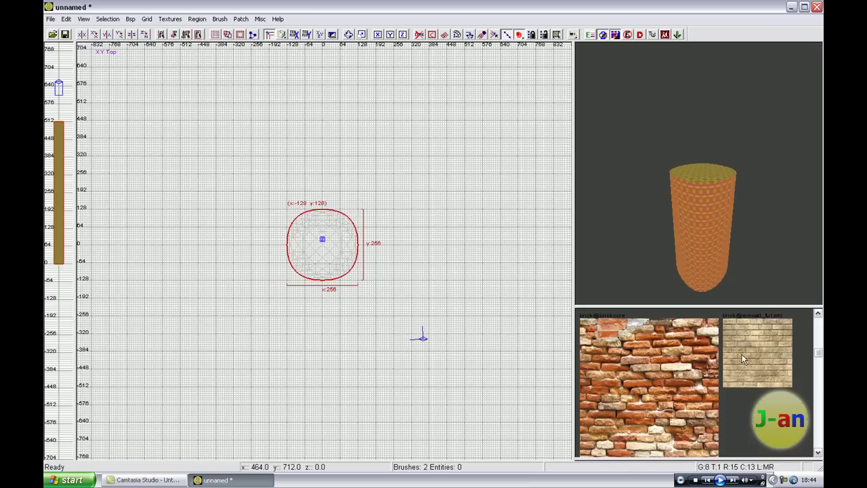
{"action": "left_click", "coordinate": [743, 359]}
Apply Natural texture mapping to the brick side patch in the Surface inspector and deselect it
{"action": "key", "text": "Up"}
{"action": "key", "text": "Up"}
{"action": "key", "text": "Up"}
{"action": "key", "text": "Up"}
{"action": "key", "text": "Up"}
{"action": "key", "text": "Up"}
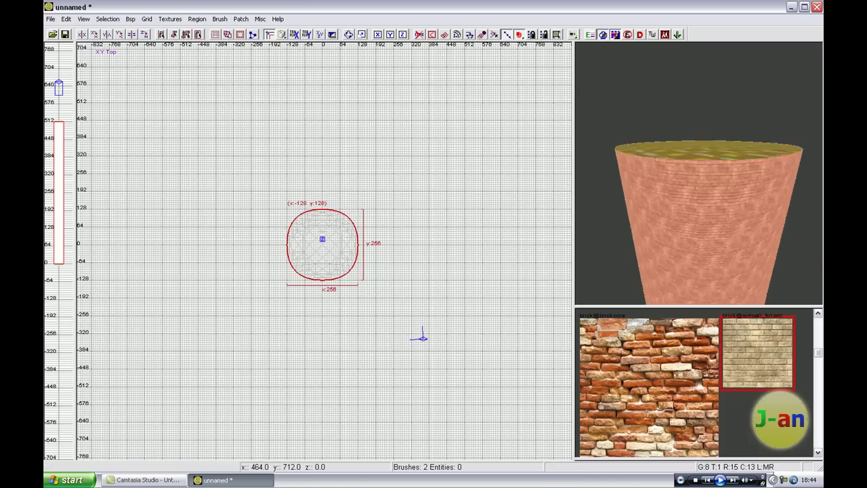
{"action": "key", "text": "Up"}
{"action": "key", "text": "Up"}
{"action": "key", "text": "Up"}
{"action": "key", "text": "Up"}
{"action": "right_click", "coordinate": [724, 220]}
{"action": "left_click_drag", "start_coordinate": [724, 220], "coordinate": [724, 223]}
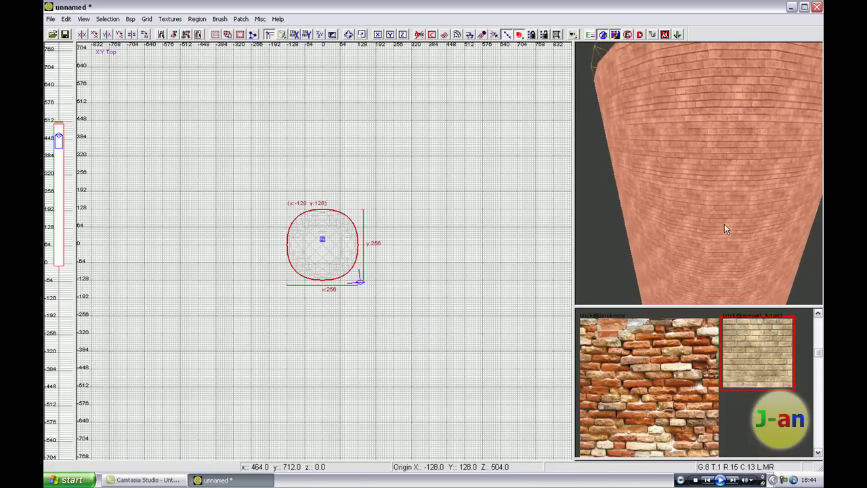
{"action": "key", "text": "s"}
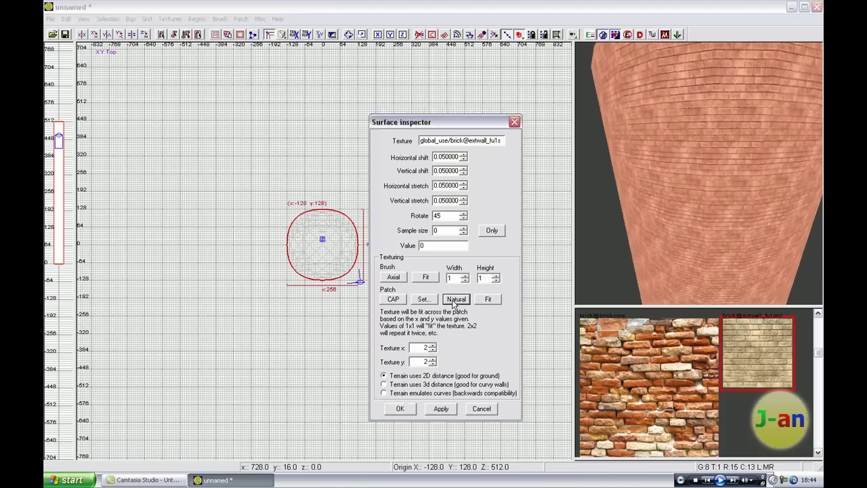
{"action": "left_click", "coordinate": [455, 299]}
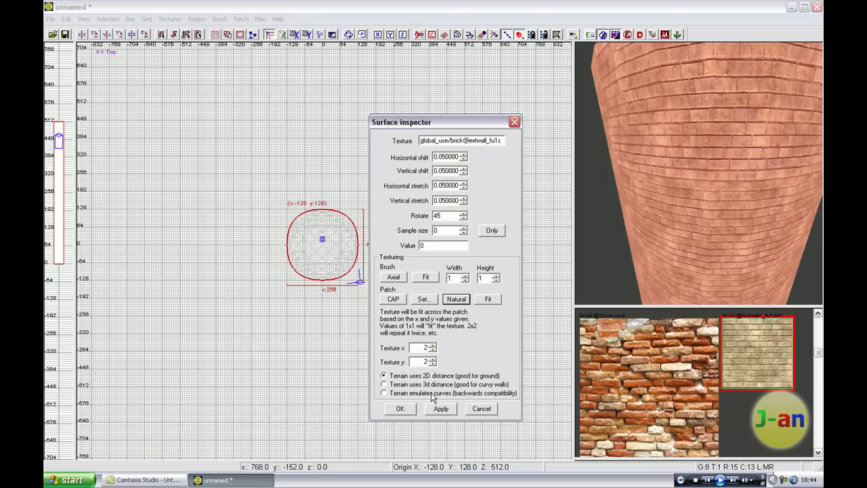
{"action": "left_click", "coordinate": [409, 406]}
{"action": "key", "text": "Escape"}
Select both the upper and lower cap patches and apply the concrete@dirty_basewall texture to them
{"action": "right_click", "coordinate": [613, 264]}
{"action": "key", "text": "Down"}
{"action": "key", "text": "Up"}
{"action": "key", "text": "Down"}
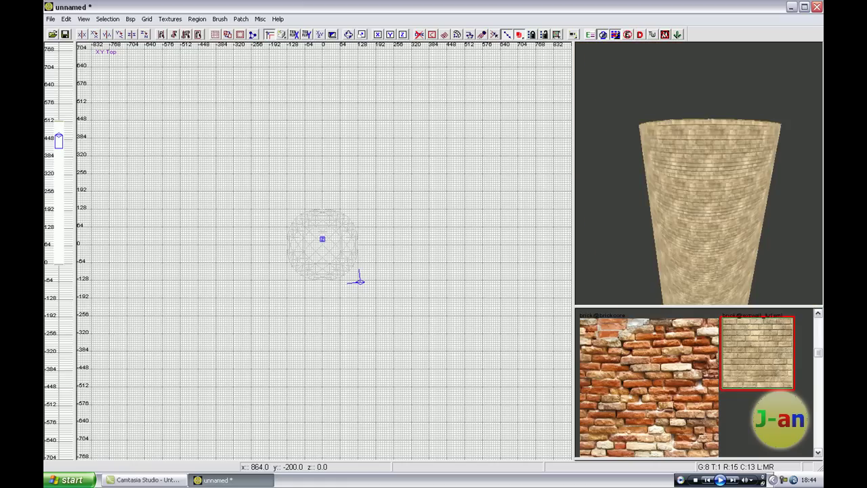
{"action": "key", "text": "d"}
{"action": "right_click", "coordinate": [696, 204]}
{"action": "left_click", "coordinate": [696, 204], "text": "shift"}
{"action": "right_click", "coordinate": [696, 205]}
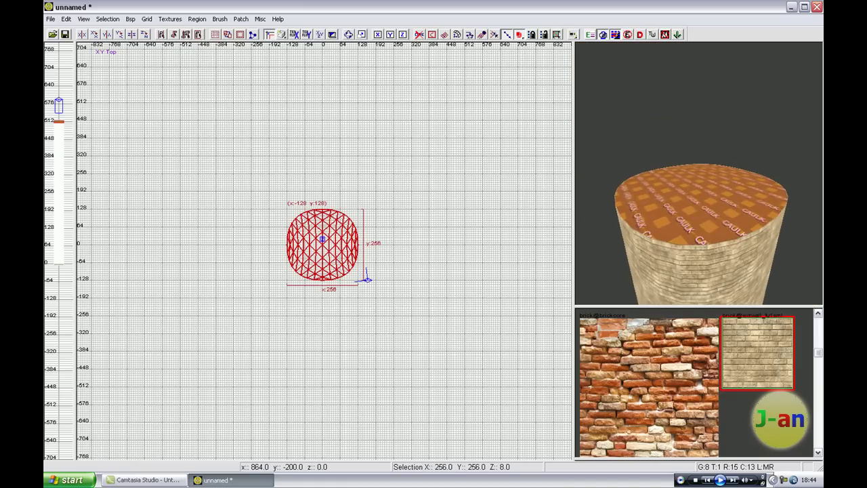
{"action": "key", "text": "Down"}
{"action": "key", "text": "Up"}
{"action": "key", "text": "c"}
{"action": "key", "text": "Up"}
{"action": "right_click", "coordinate": [701, 188]}
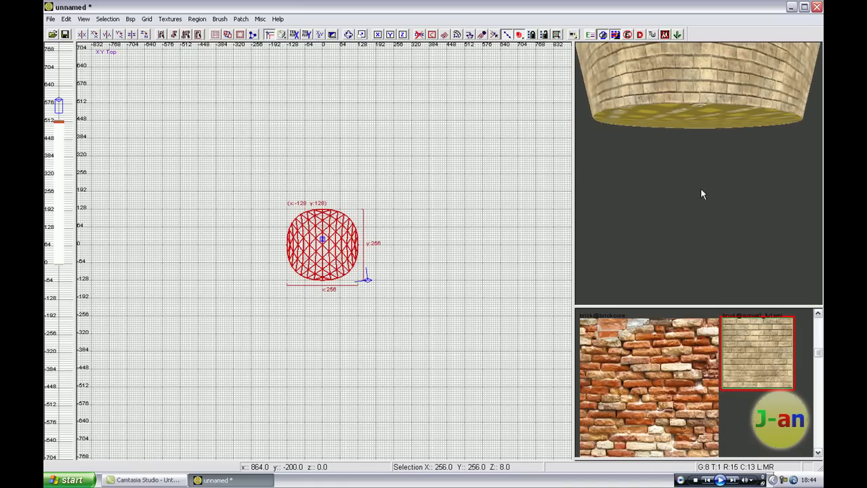
{"action": "left_click", "coordinate": [705, 108], "text": "shift"}
{"action": "scroll", "coordinate": [689, 407], "scroll_direction": "up", "scroll_amount": 10}
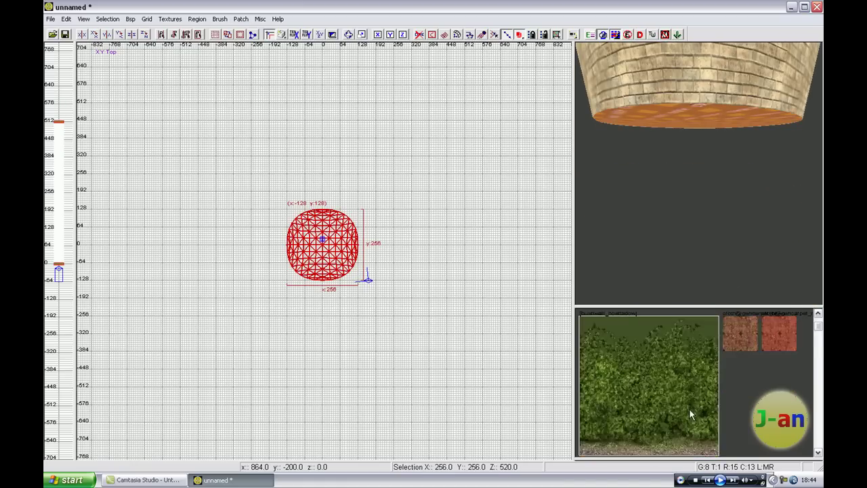
{"action": "left_click", "coordinate": [690, 406]}
Try Natural mapping on the two concrete caps in the Surface inspector, apply CAP mapping instead, and deselect them
{"action": "key", "text": "d"}
{"action": "key", "text": "d"}
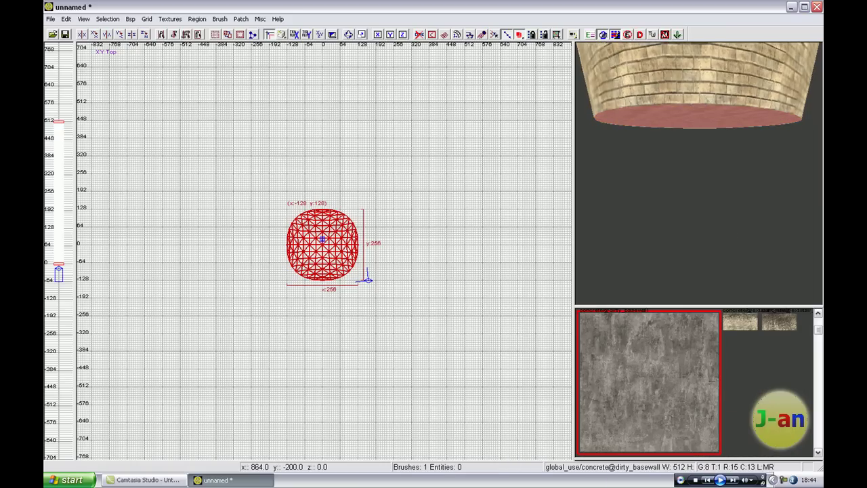
{"action": "key", "text": "d"}
{"action": "key", "text": "Up"}
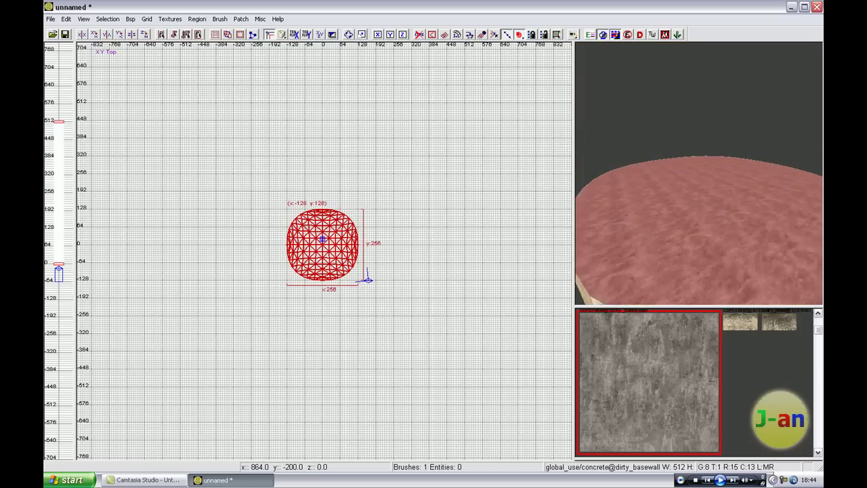
{"action": "right_click", "coordinate": [730, 187]}
{"action": "right_click_drag", "start_coordinate": [730, 186], "coordinate": [730, 223]}
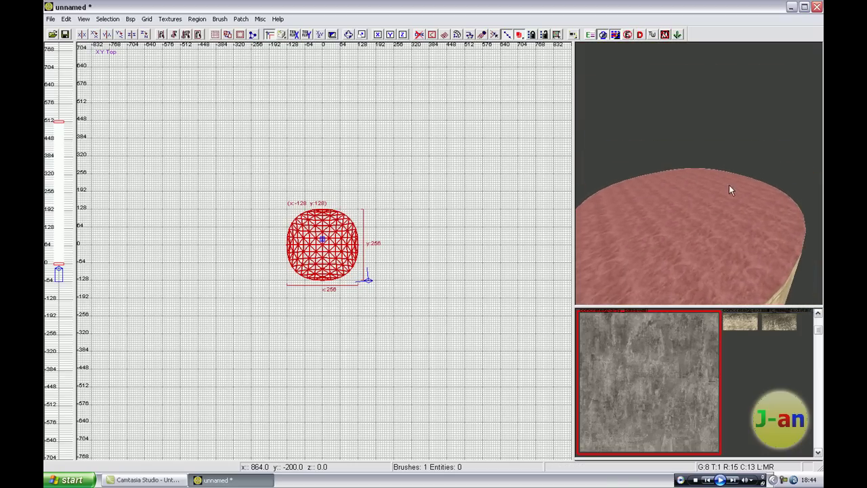
{"action": "key", "text": "s"}
{"action": "right_click_drag", "start_coordinate": [583, 267], "coordinate": [560, 271]}
{"action": "left_click", "coordinate": [460, 299]}
{"action": "mouse_move", "coordinate": [661, 265]}
{"action": "right_mouse_down"}
{"action": "mouse_move", "coordinate": [661, 227]}
{"action": "mouse_move", "coordinate": [643, 254]}
{"action": "mouse_move", "coordinate": [670, 268]}
{"action": "mouse_move", "coordinate": [662, 258]}
{"action": "right_mouse_up"}
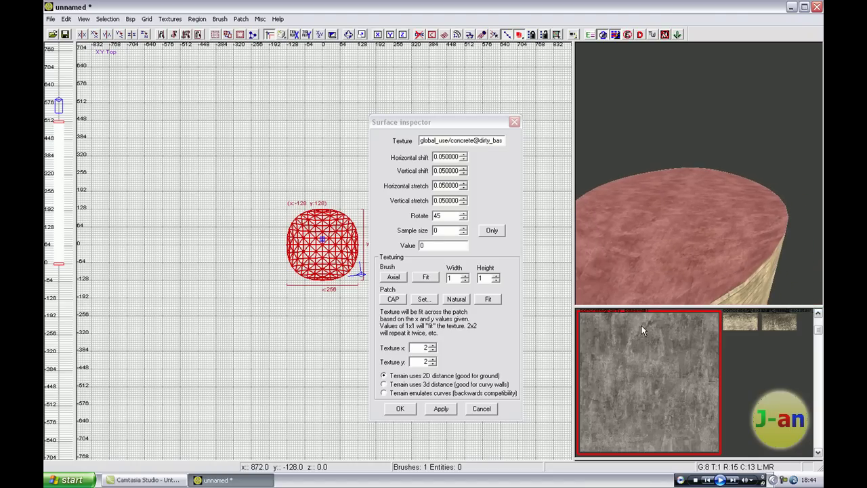
{"action": "scroll", "coordinate": [722, 291], "scroll_direction": "down", "scroll_amount": 3}
{"action": "scroll", "coordinate": [722, 250], "scroll_direction": "up", "scroll_amount": 5}
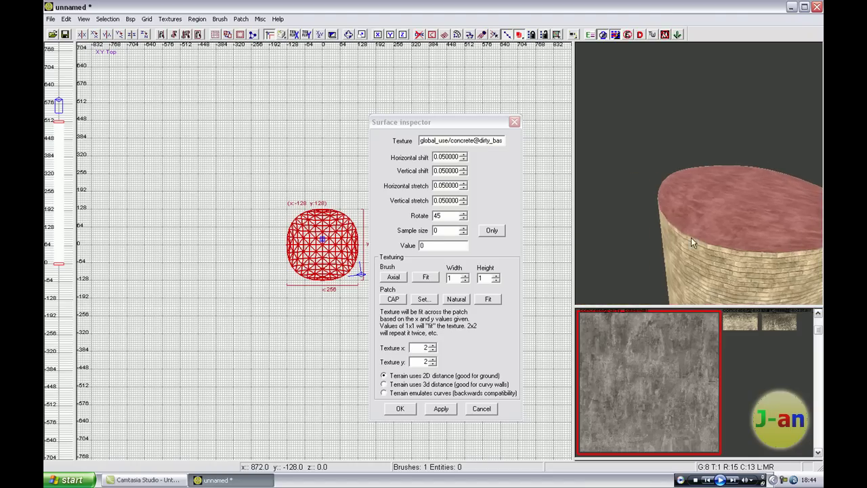
{"action": "mouse_move", "coordinate": [709, 212]}
{"action": "right_mouse_down"}
{"action": "mouse_move", "coordinate": [710, 268]}
{"action": "mouse_move", "coordinate": [704, 227]}
{"action": "right_mouse_up"}
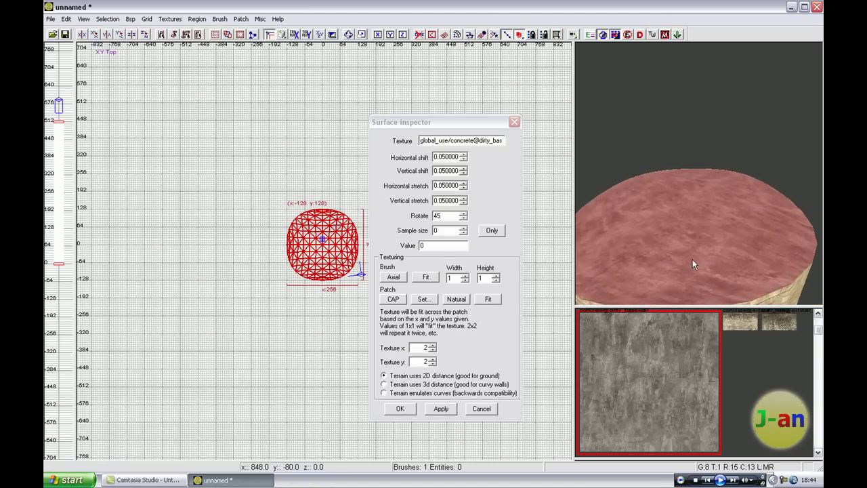
{"action": "right_click_drag", "start_coordinate": [692, 261], "coordinate": [703, 237]}
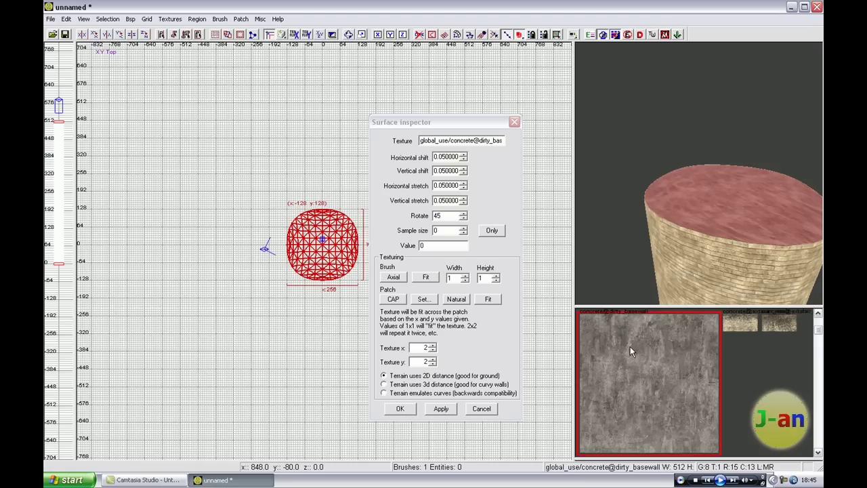
{"action": "left_click", "coordinate": [392, 300]}
{"action": "left_click", "coordinate": [395, 408]}
{"action": "right_click", "coordinate": [669, 222]}
{"action": "key", "text": "Up"}
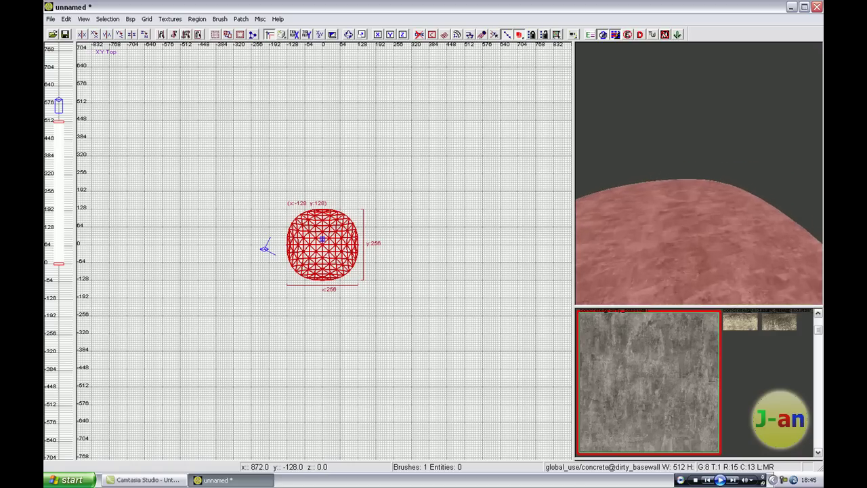
{"action": "key", "text": "Escape"}
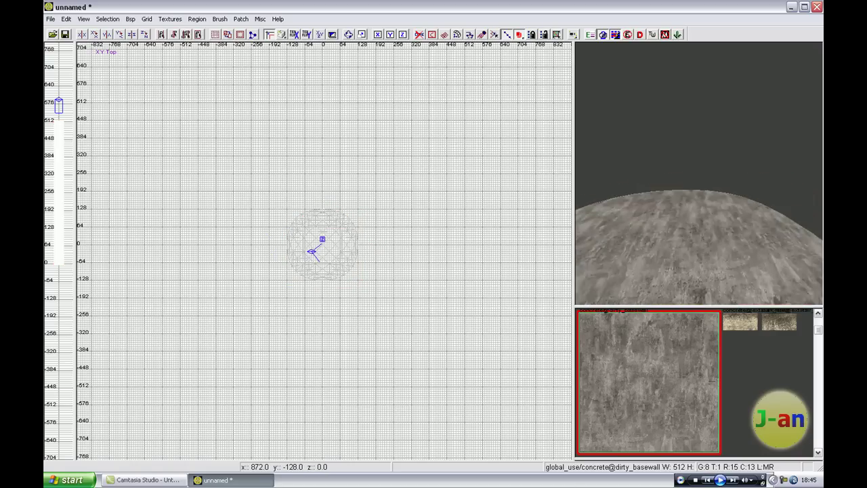
Examine the finished cylinder's concrete caps and brick side from above and below in the 3D view
{"action": "key", "text": "Down"}
{"action": "key", "text": "Up"}
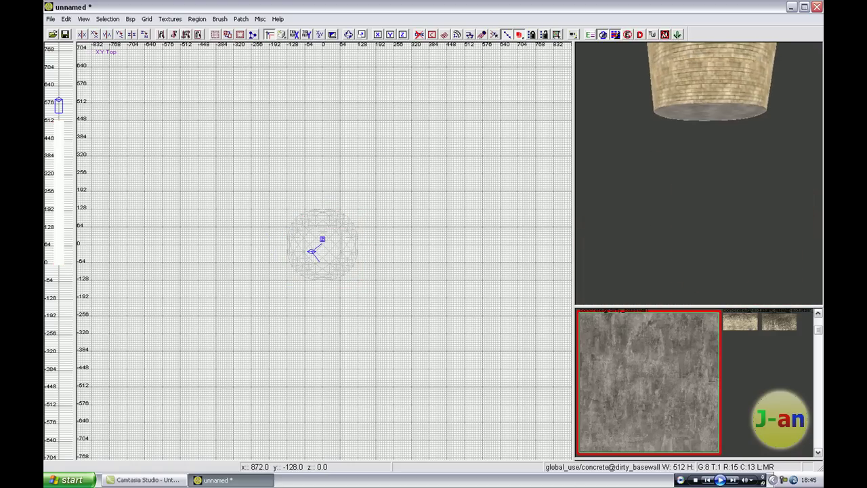
{"action": "key", "text": "Down"}
{"action": "key", "text": "Up"}
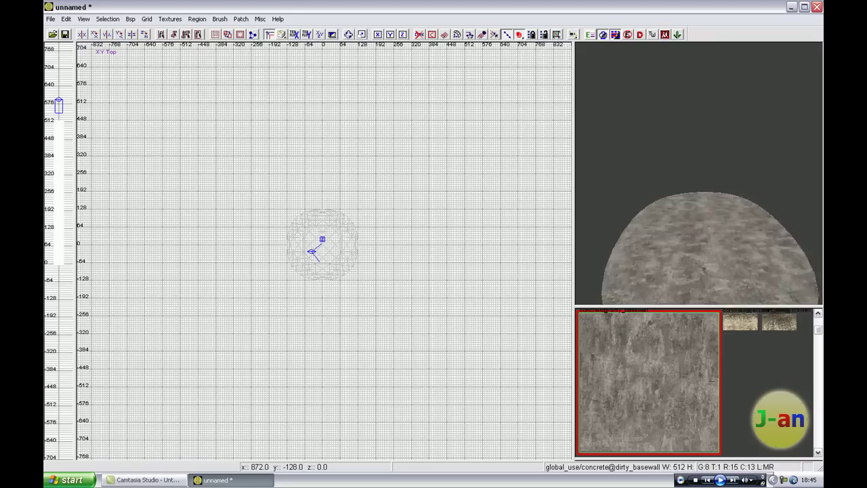
{"action": "key", "text": "Down"}
{"action": "key", "text": "Up"}
{"action": "key", "text": "Down"}
{"action": "right_click", "coordinate": [664, 217]}
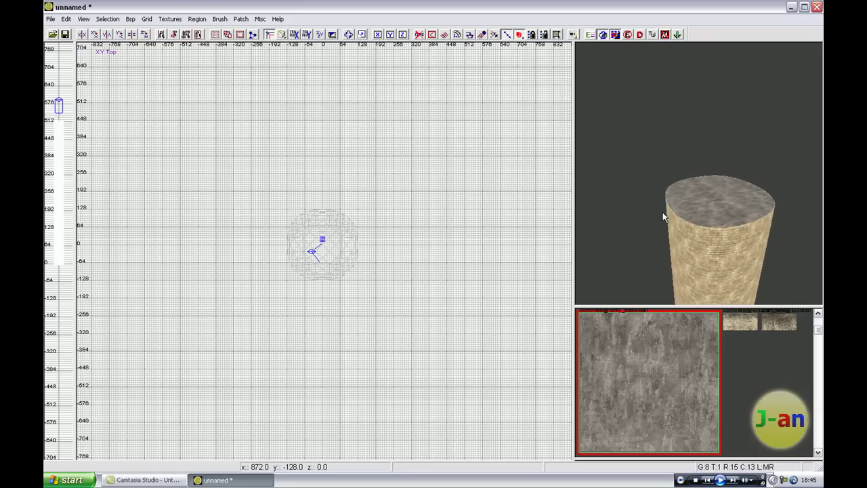
{"action": "right_click", "coordinate": [698, 167]}
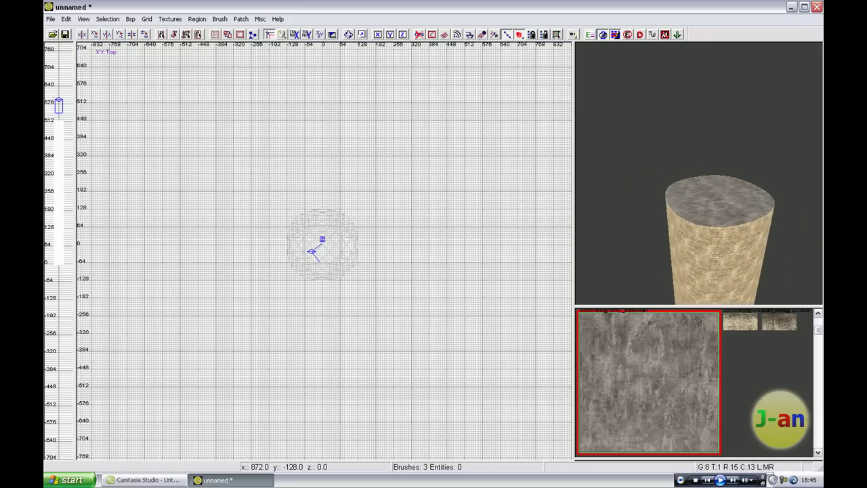
{"action": "key", "text": "Up"}
{"action": "key", "text": "Down"}
{"action": "key", "text": "Up"}
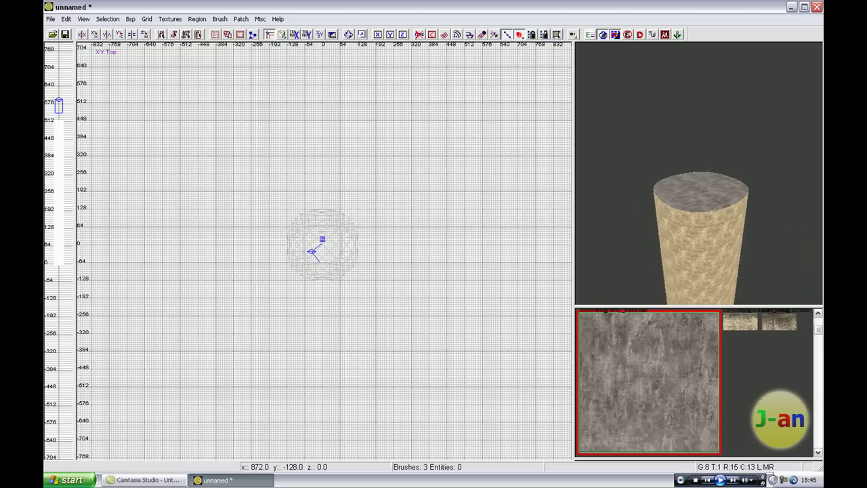
{"action": "key", "text": "Down"}
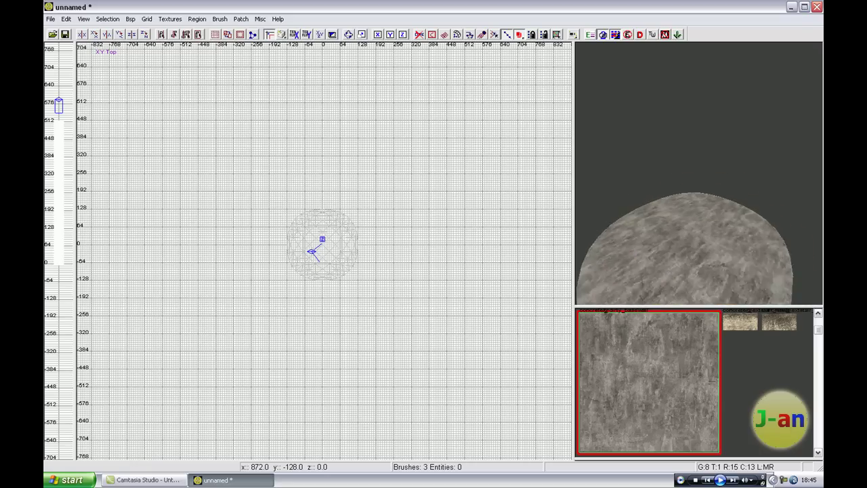
{"action": "right_click", "coordinate": [702, 176]}
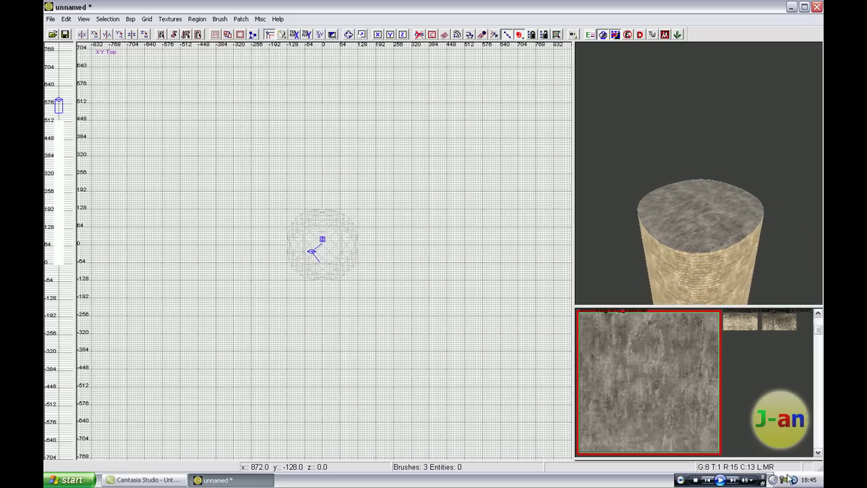